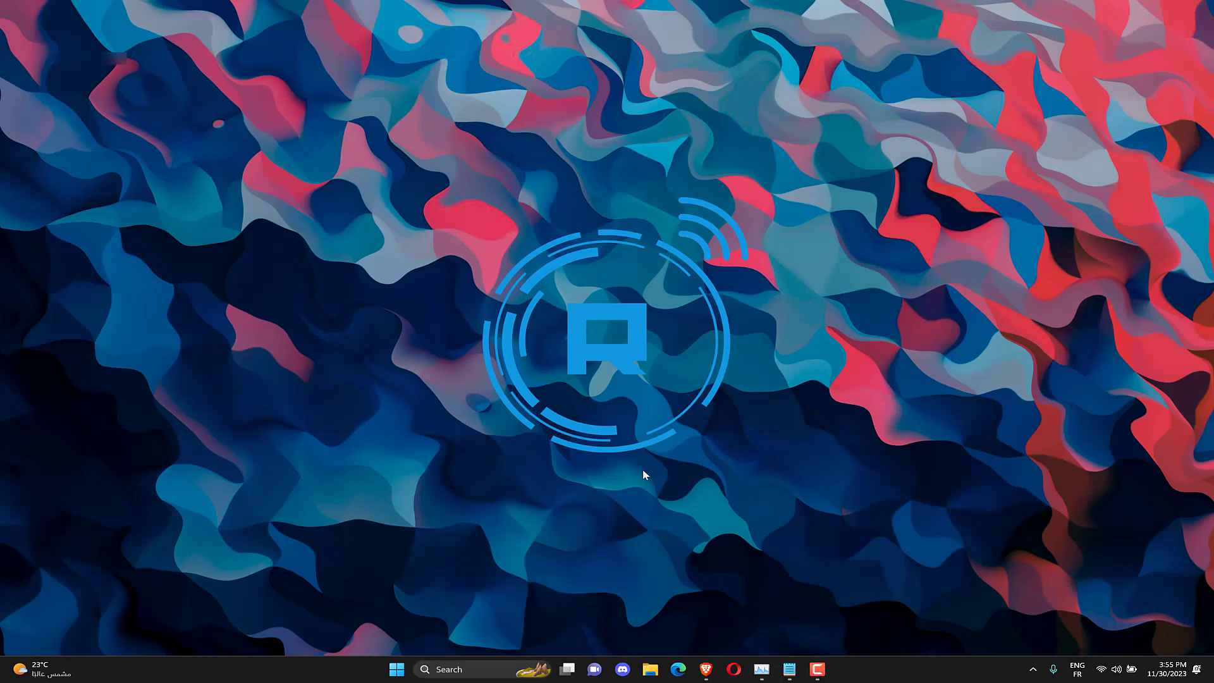
# Run the Windows Update troubleshooter from Settings > System > Troubleshoot > Other troubleshooters.
pyautogui.press('super+i')
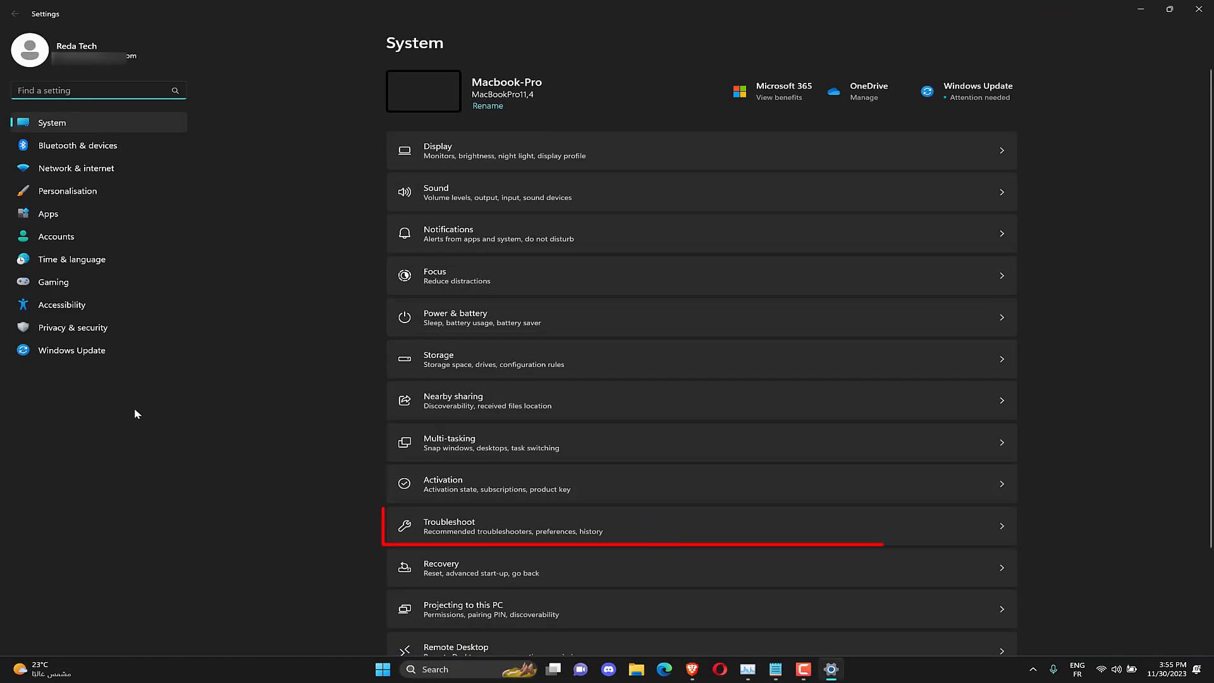
pyautogui.scroll(-3, 488, 337)
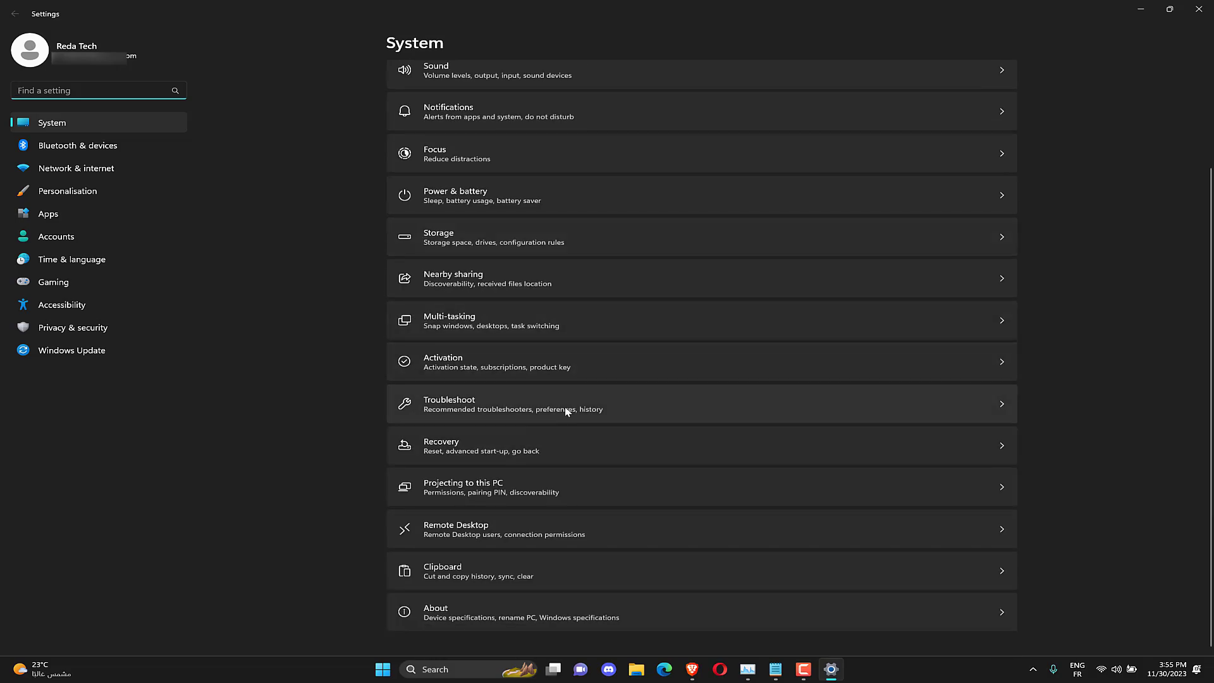
pyautogui.click(618, 408)
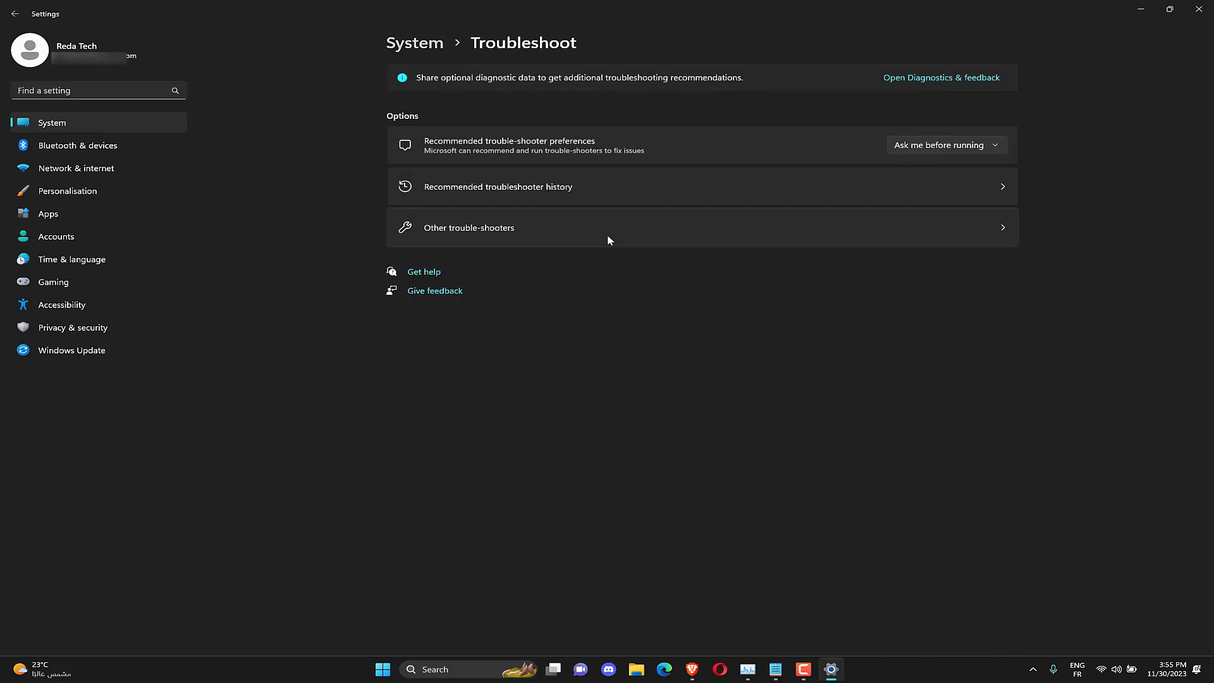
pyautogui.click(654, 232)
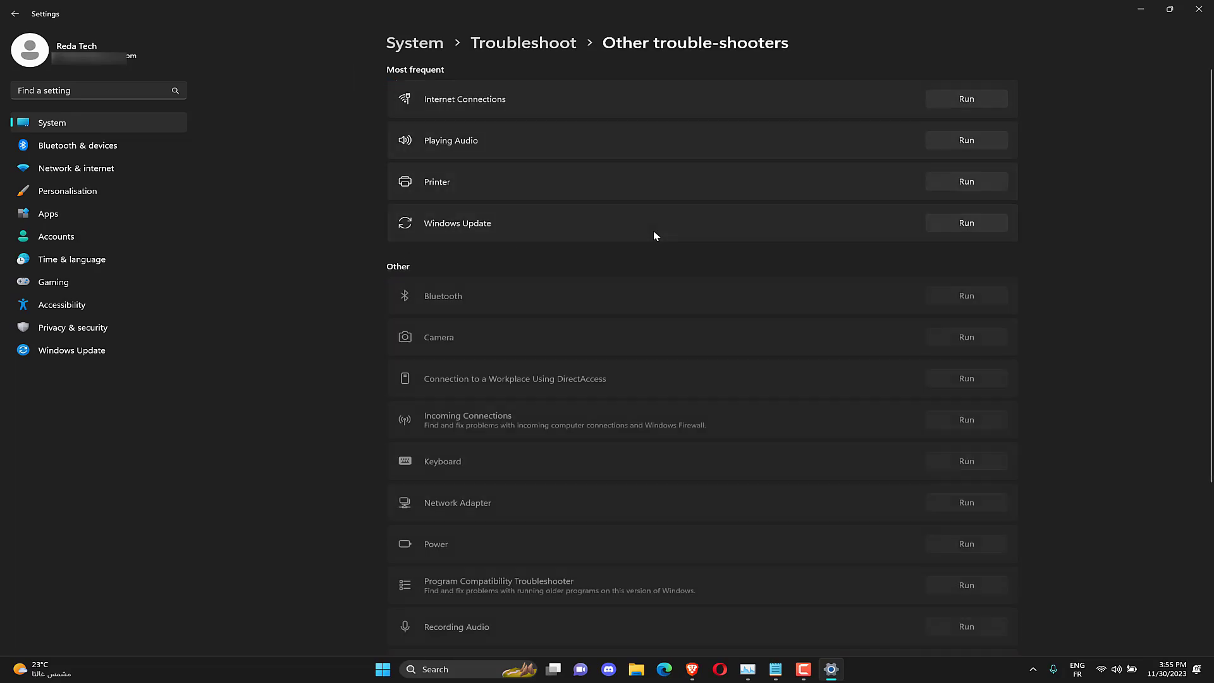
pyautogui.click(949, 229)
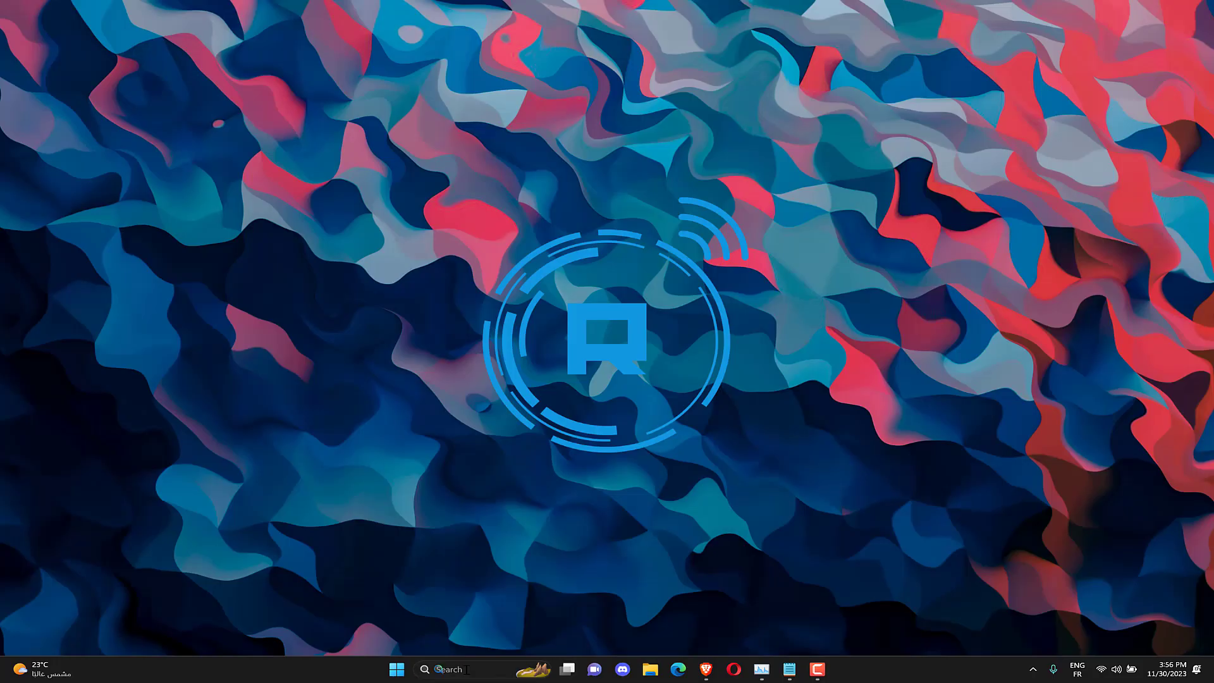
# Search 'COMMAN' and launch Command Prompt as administrator.
pyautogui.click(468, 669)
pyautogui.write('COM')
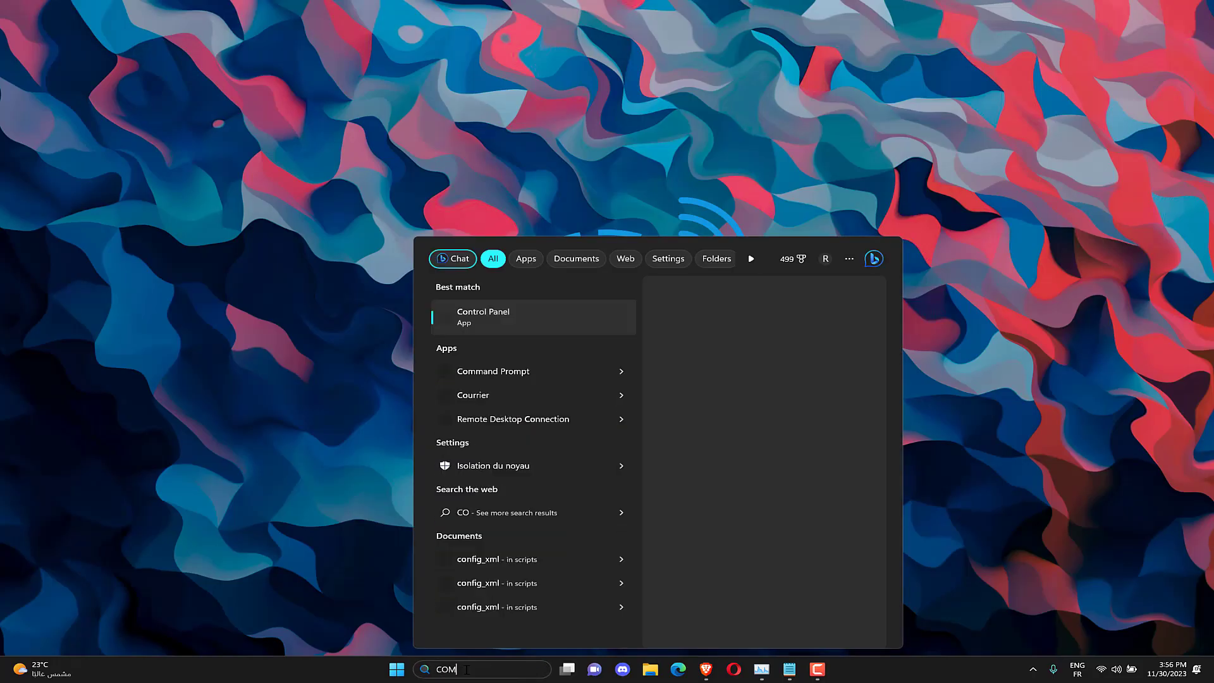
pyautogui.write('MANd Prompt')
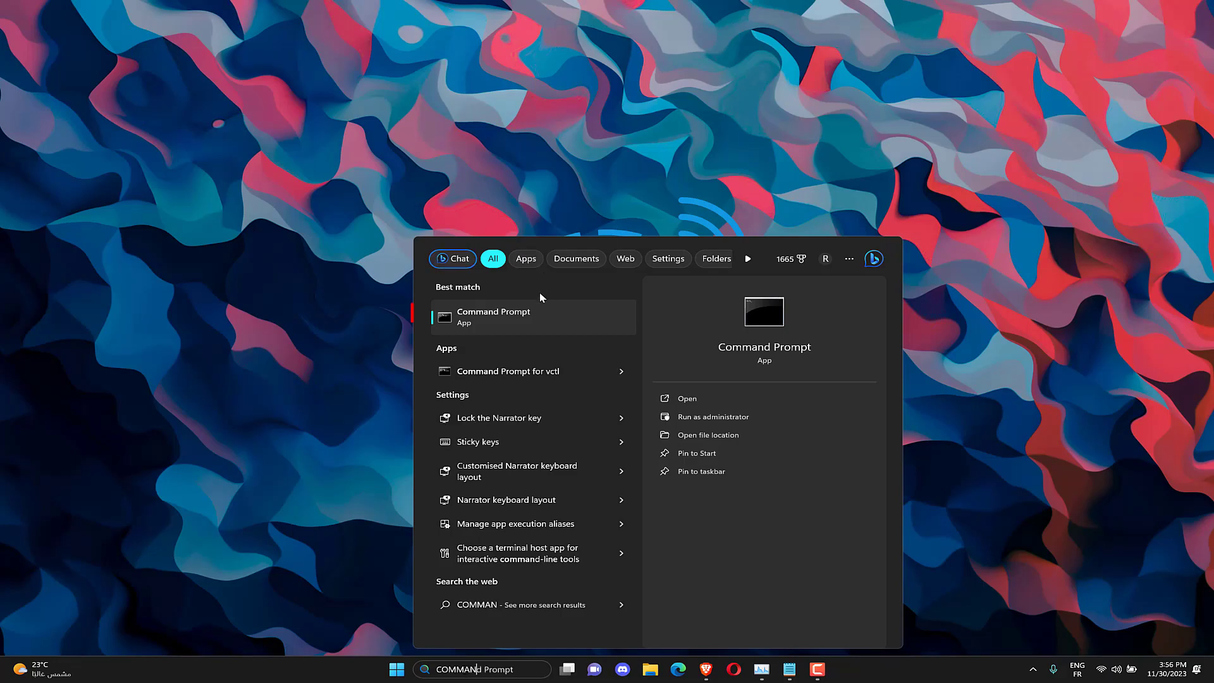
pyautogui.rightClick(539, 336)
pyautogui.click(581, 343)
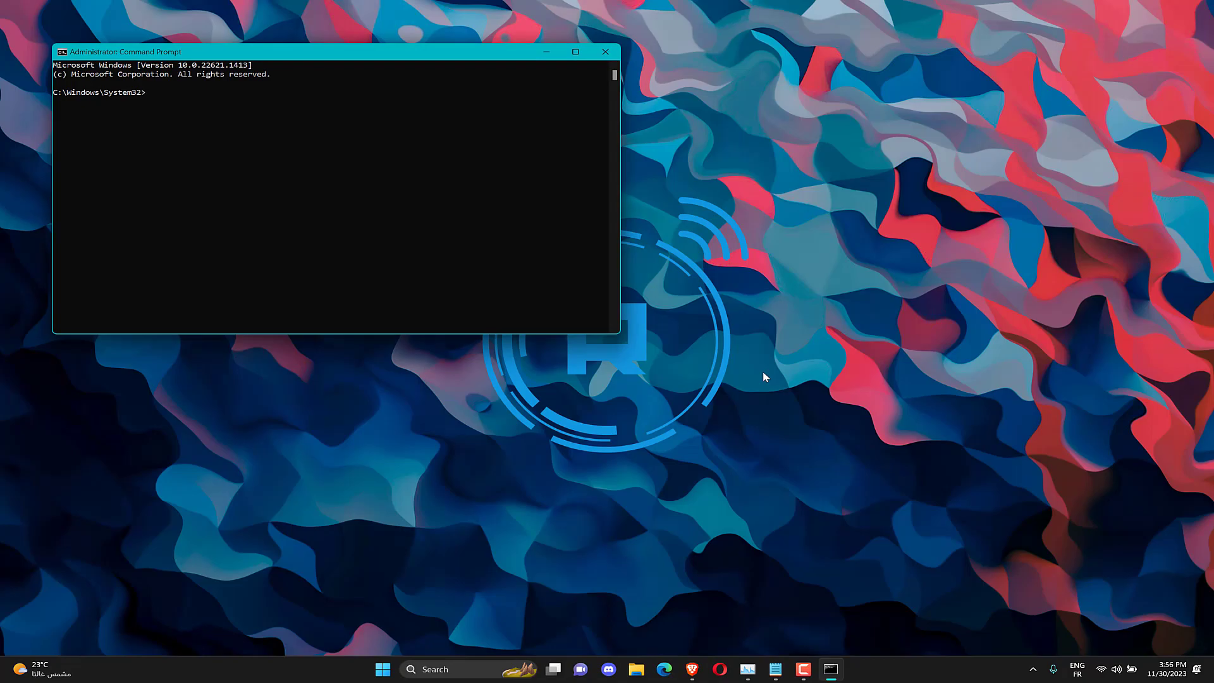
# Stop the wuauserv, cryptSvc, bits and msiserver services with net stop commands.
pyautogui.write('net stop wuauserv')
pyautogui.press('Return')
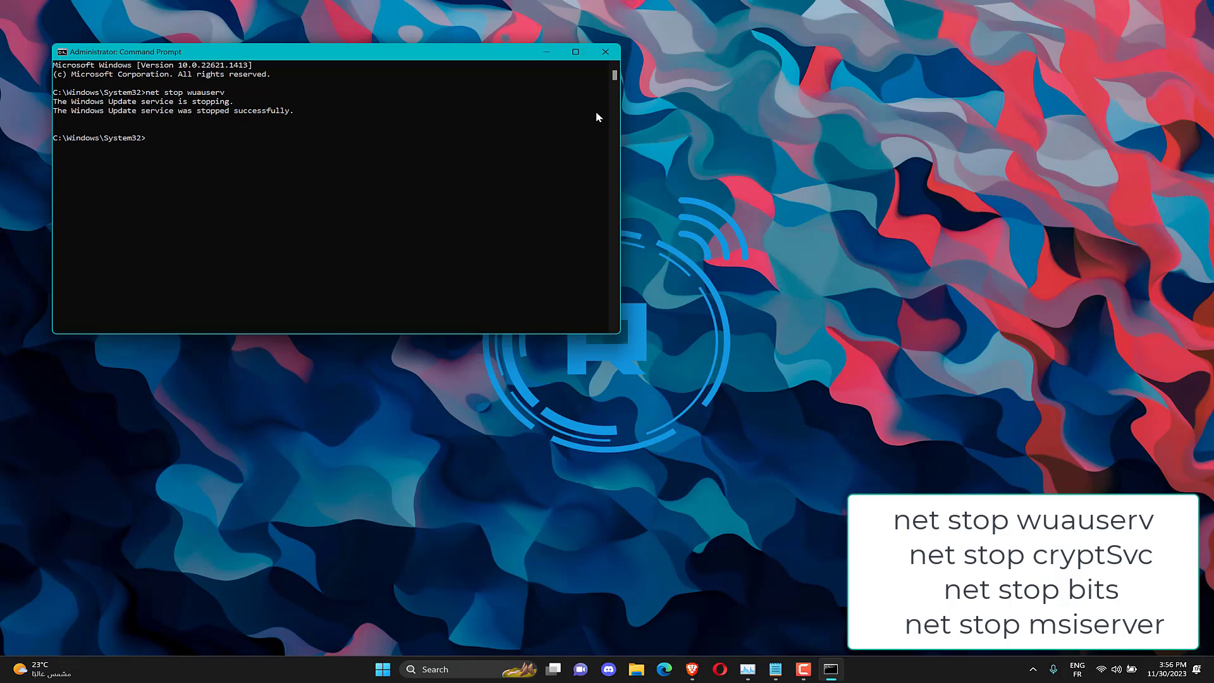
pyautogui.write('net stop cryptSvc')
pyautogui.press('Return')
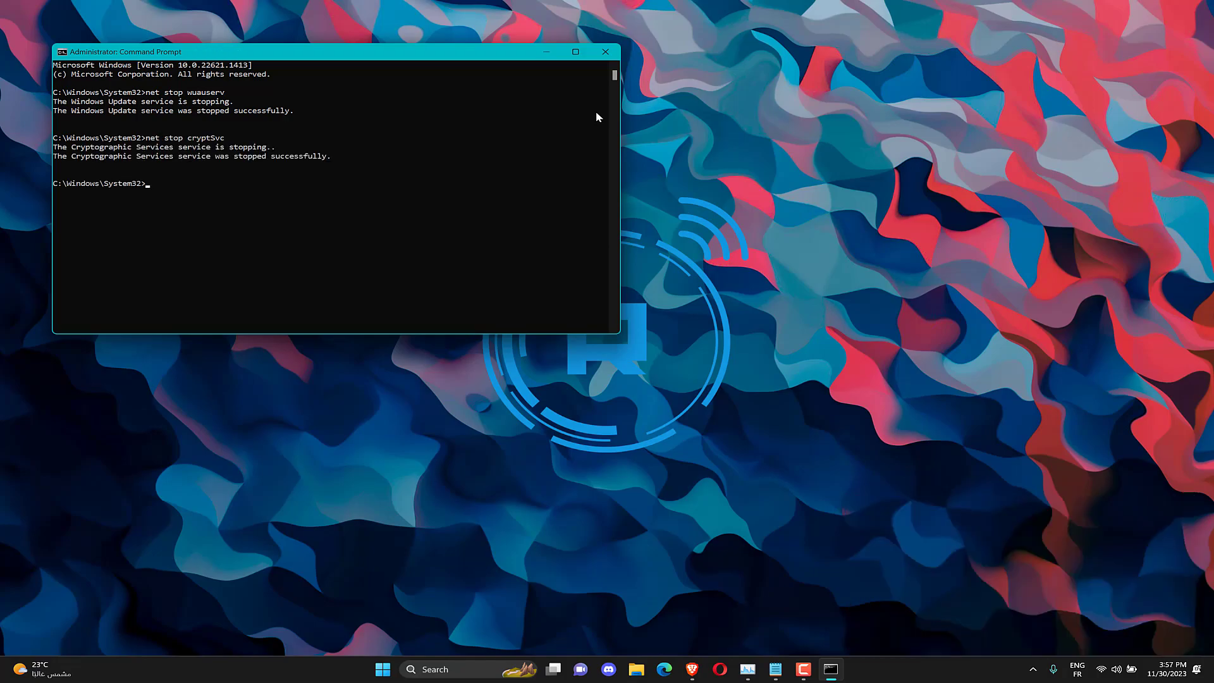
pyautogui.write('net stop bits')
pyautogui.press('Return')
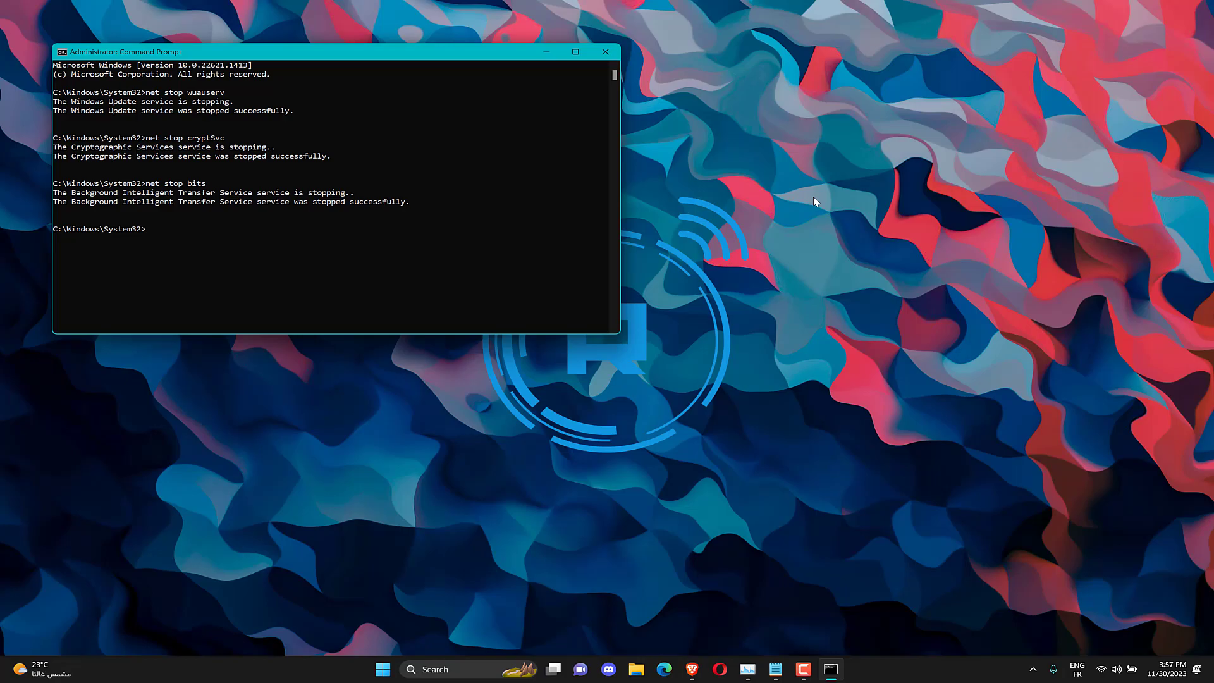
pyautogui.write('net stop msiserver')
pyautogui.press('Return')
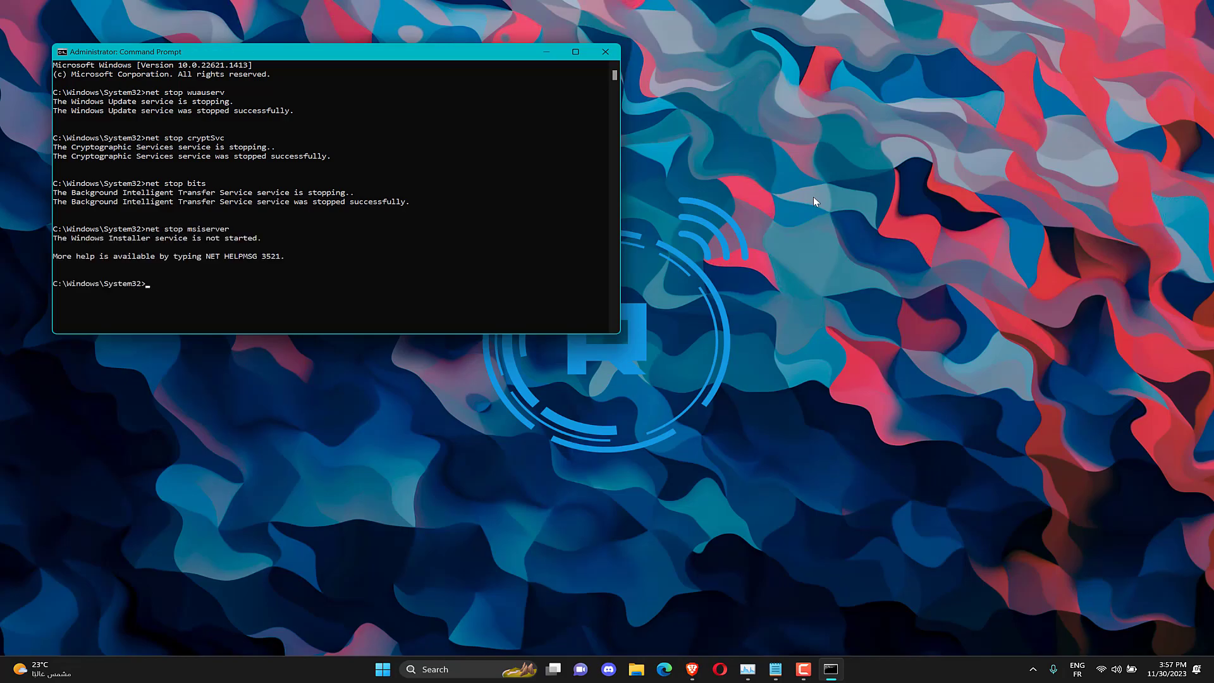
# Attempt to rename the SoftwareDistribution and catroot2 folders, which fail with duplicate-name errors.
pyautogui.write('ren C:\\Windows\\SoftwareDistribution SoftwareDistribution.old')
pyautogui.press('Return')
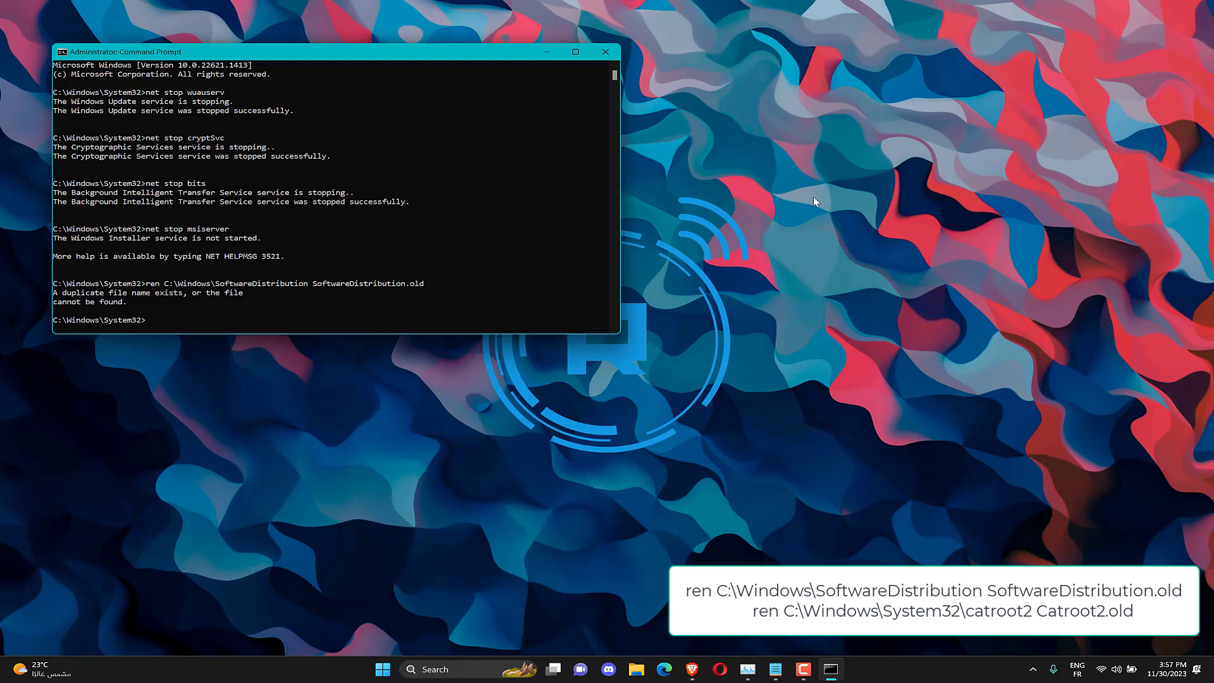
pyautogui.write('ren C:\\Windows\\System32\\catroot2 Catroot2.old')
pyautogui.press('Return')
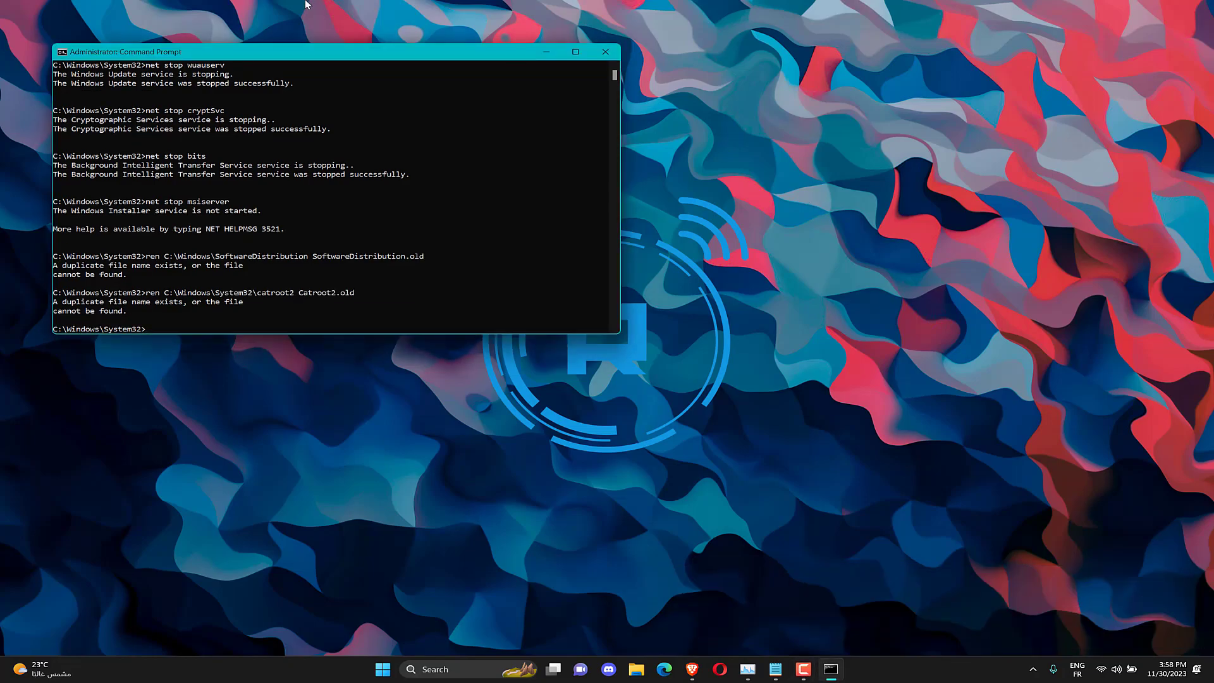
# Start the wuauserv, cryptSvc, bits and msiserver services with net start commands.
pyautogui.write('net start wuauserv')
pyautogui.press('Return')
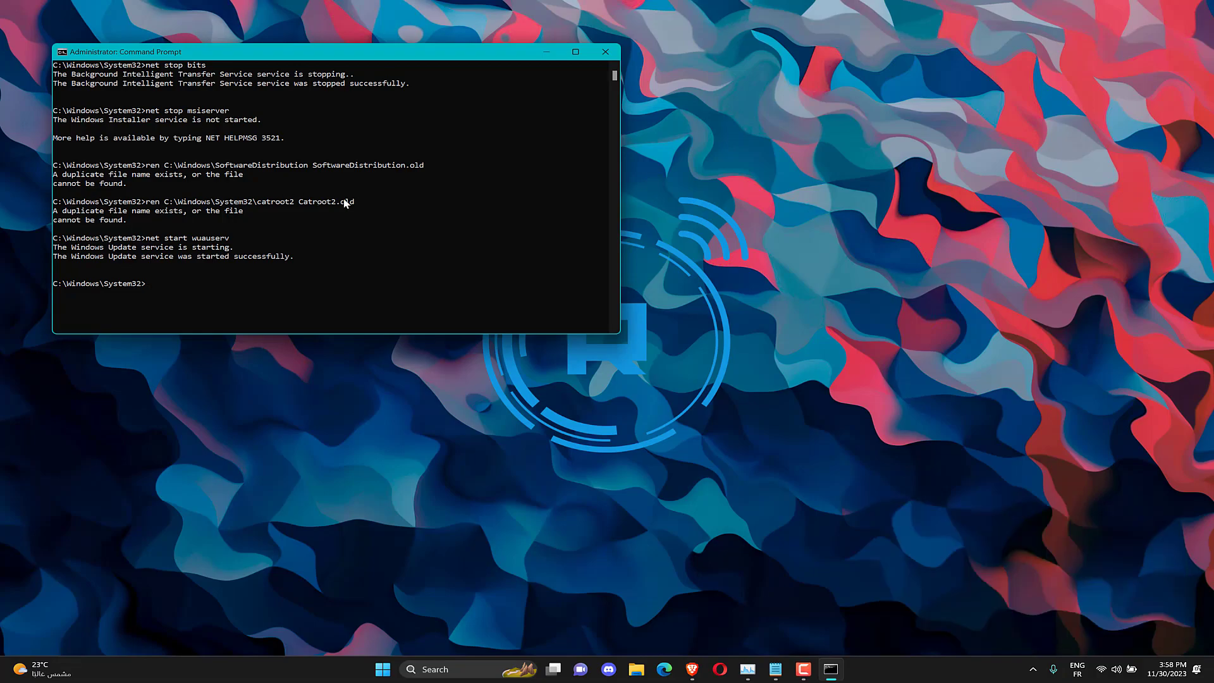
pyautogui.write('net start cryptSvc')
pyautogui.press('Return')
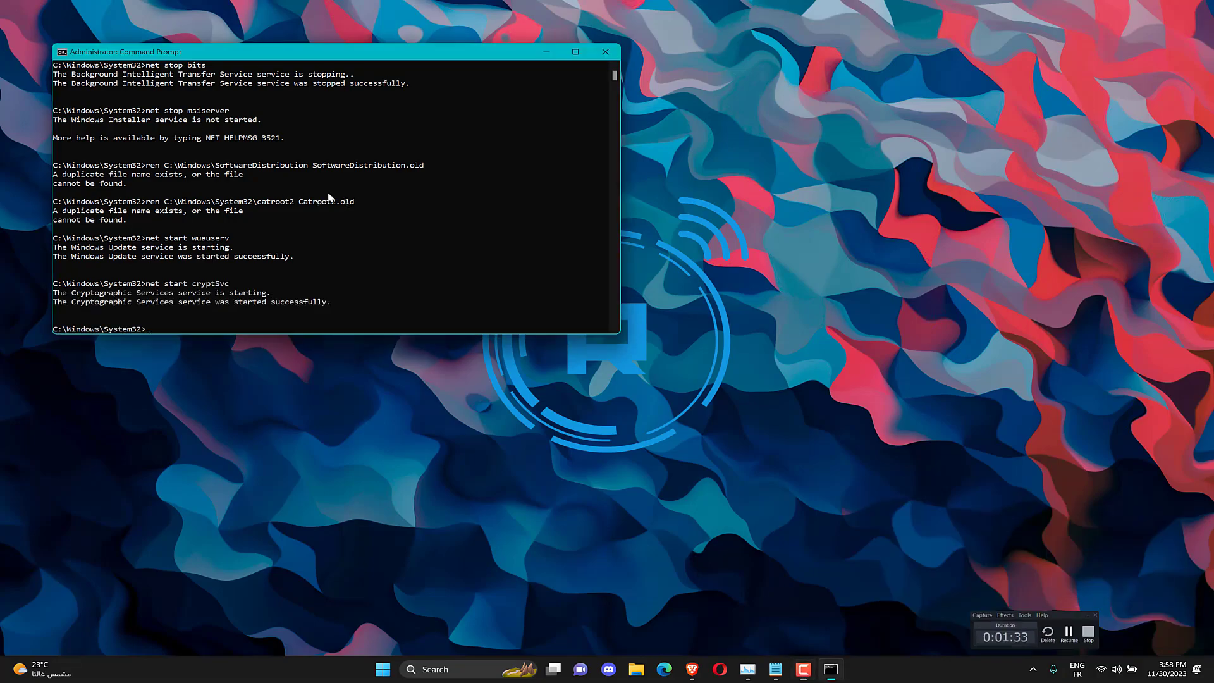
pyautogui.write('net start bits')
pyautogui.press('Return')
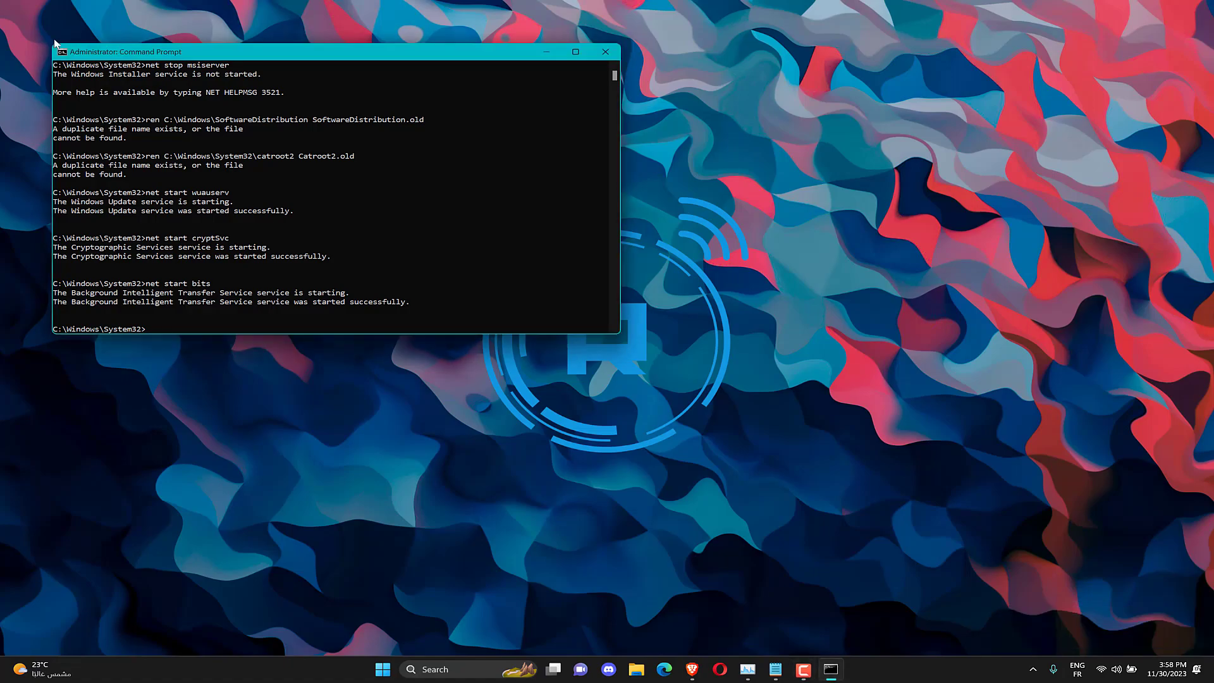
pyautogui.write('net start msiserver')
pyautogui.press('Return')
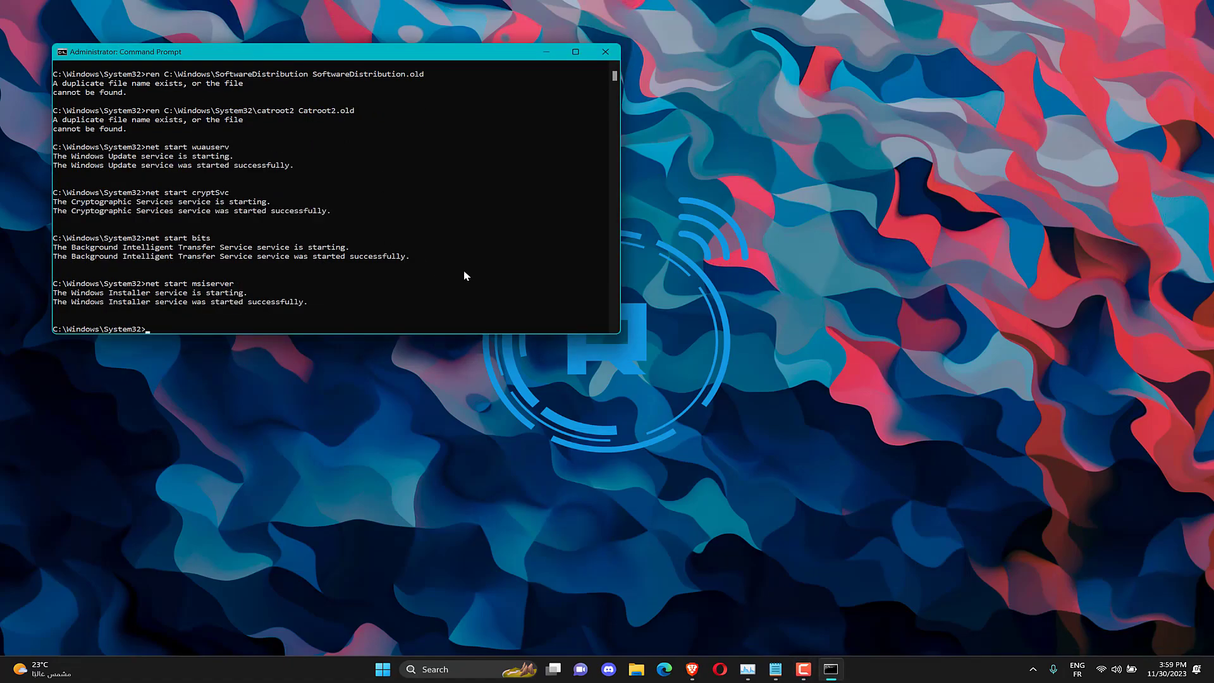
# Close Command Prompt and choose Restart from the Start menu power options.
pyautogui.click(605, 52)
pyautogui.click(397, 669)
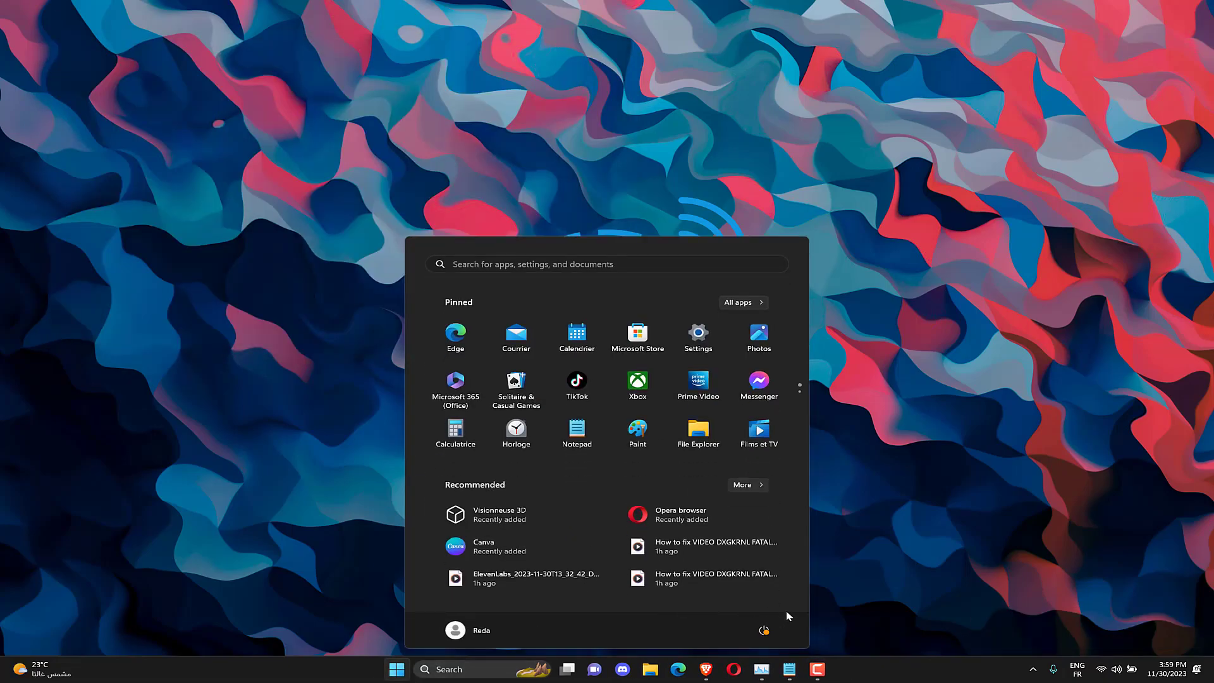
pyautogui.click(766, 632)
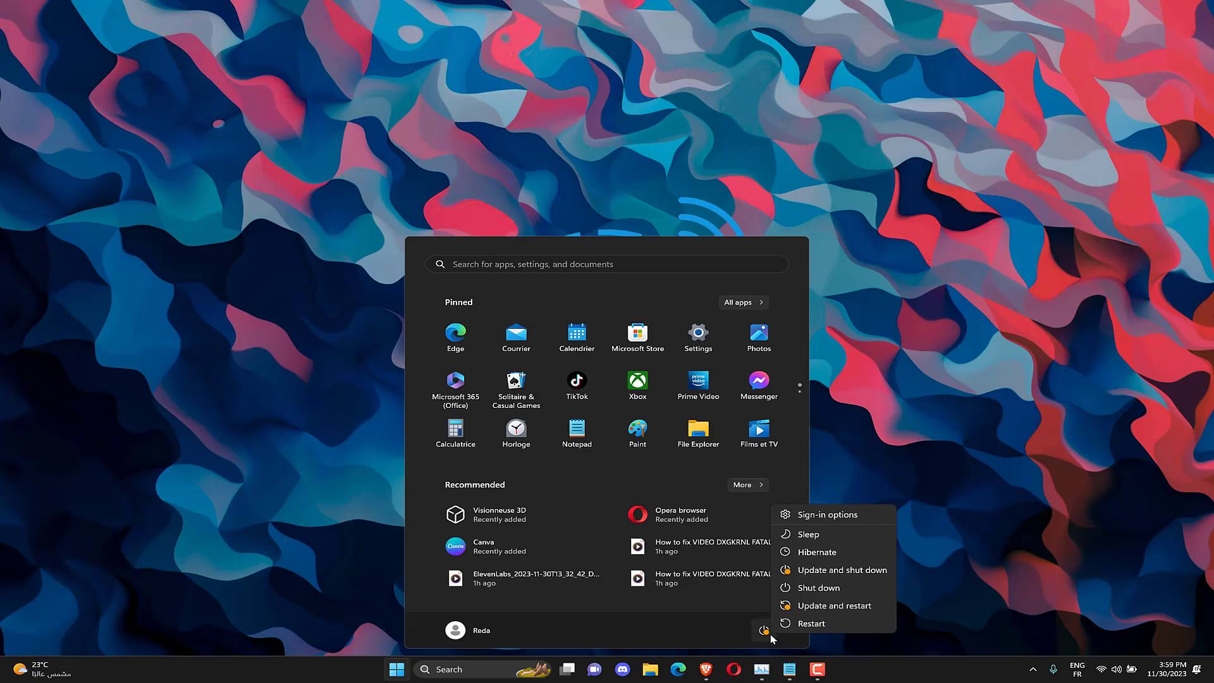
pyautogui.click(837, 622)
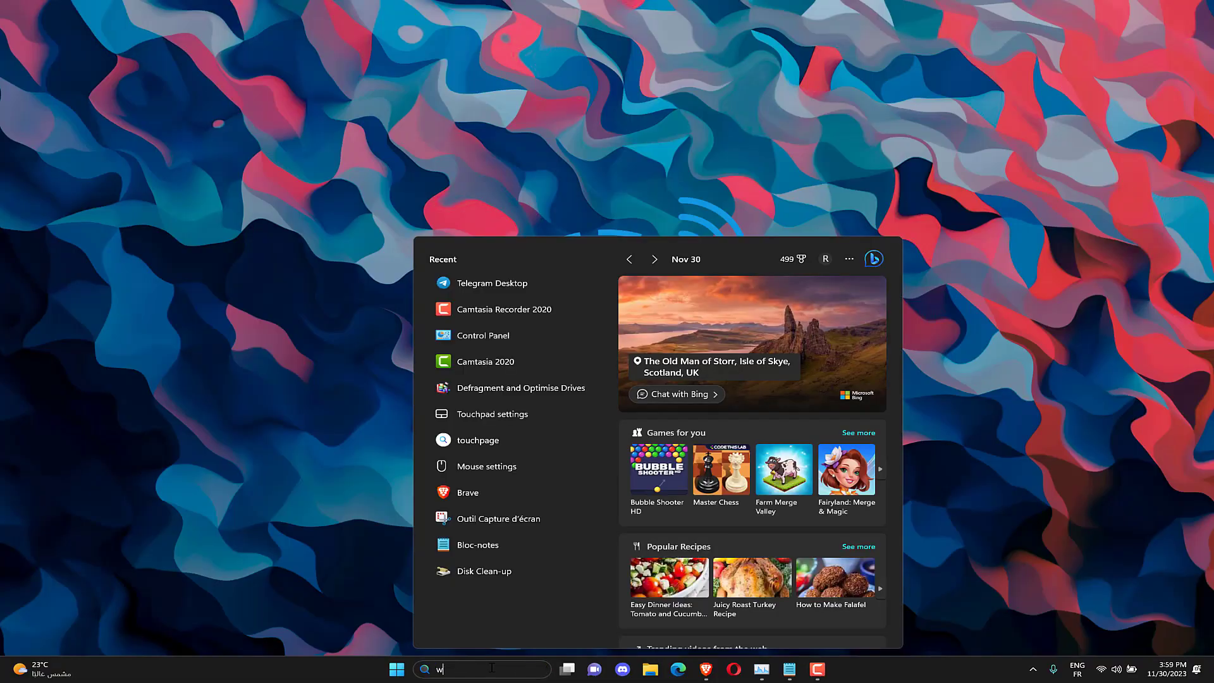
# Search 'windows defender firewall', fixing the typo, and open the Windows Defender Firewall result.
pyautogui.write('windows ')
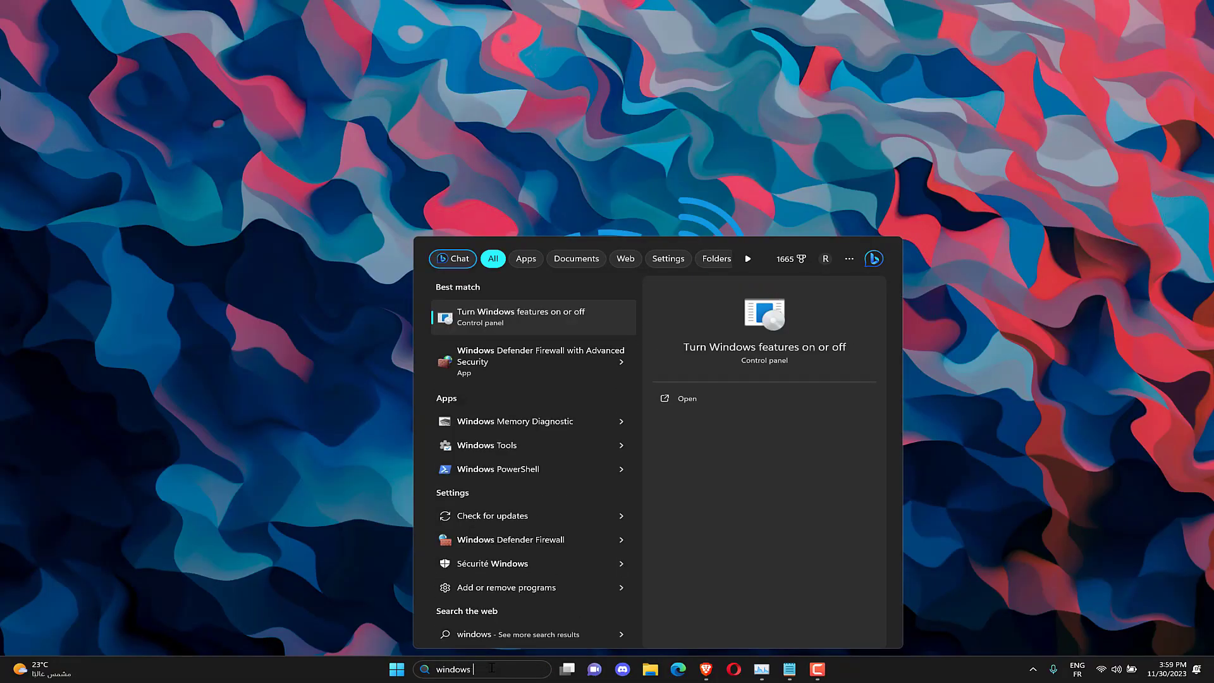
pyautogui.write('defe')
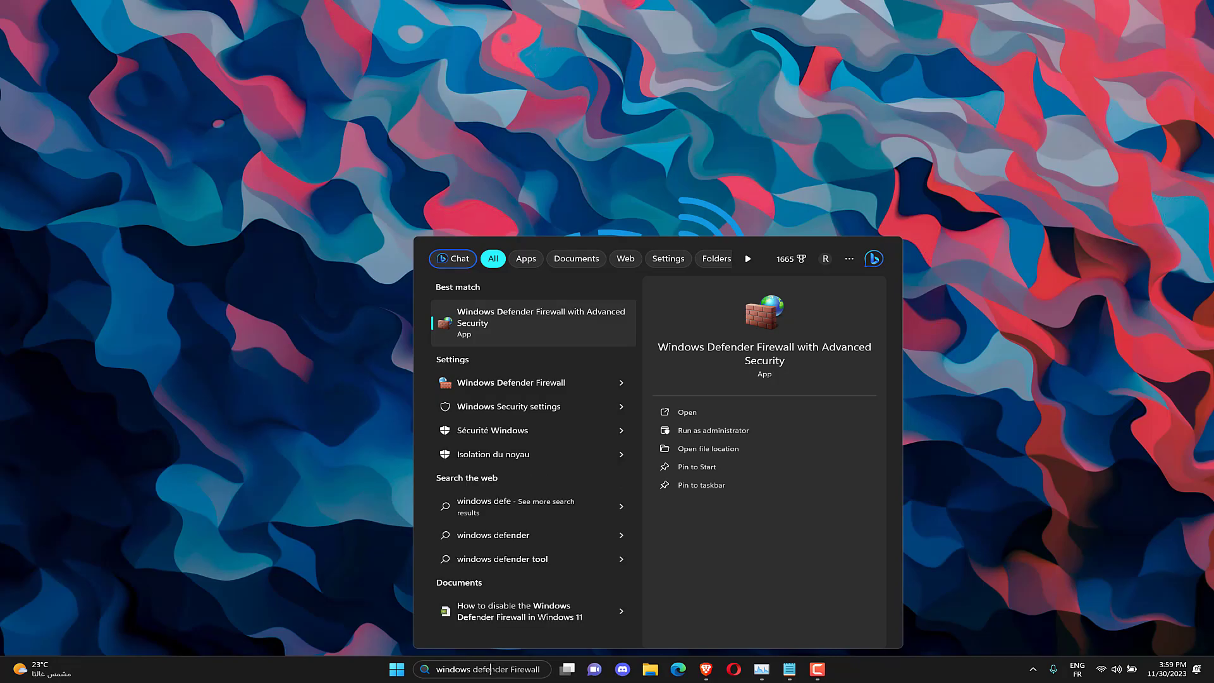
pyautogui.write('nder fi')
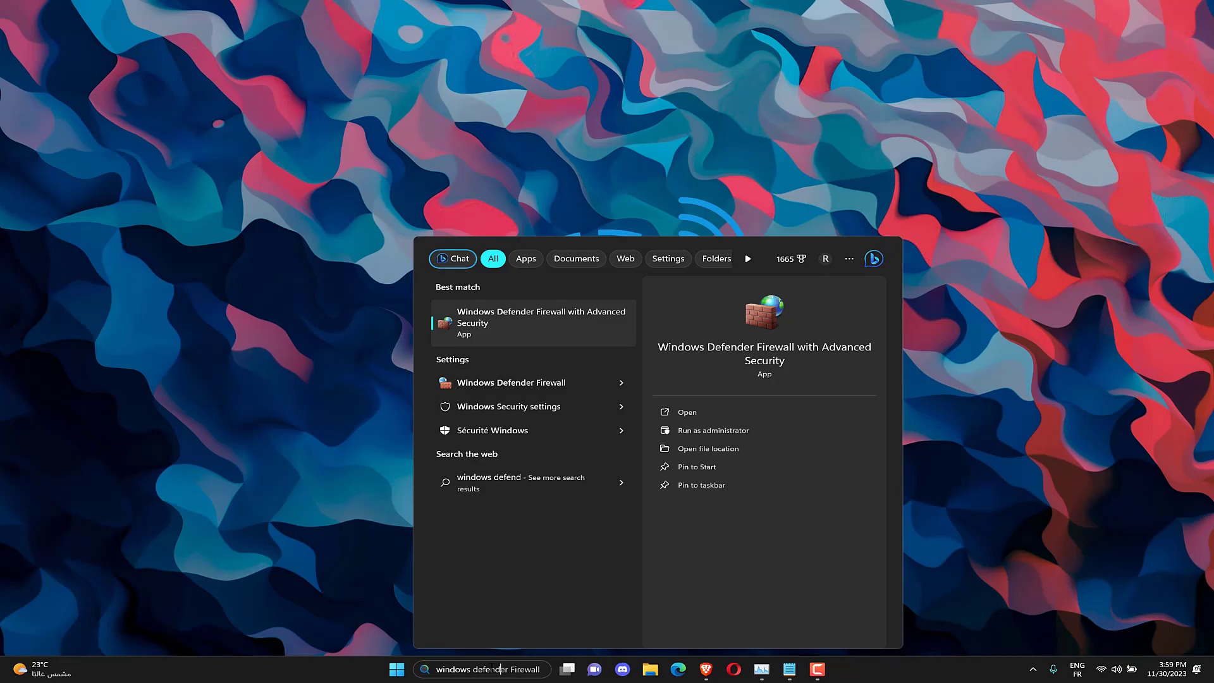
pyautogui.write('rewakk')
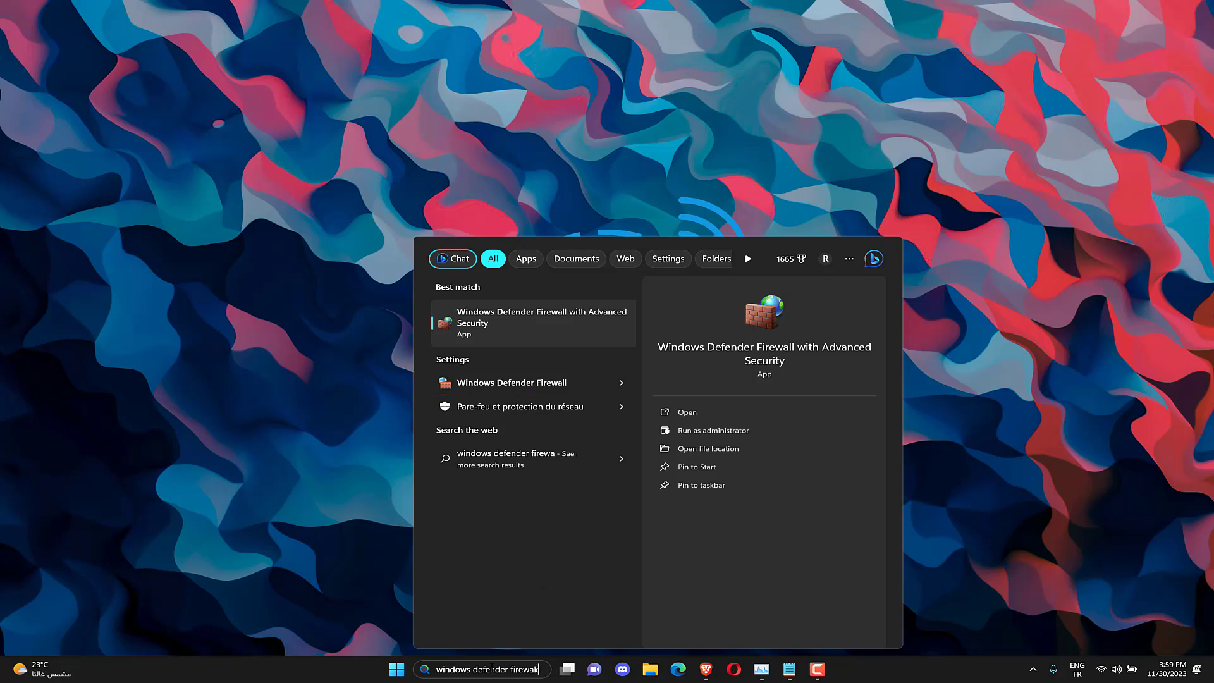
pyautogui.press('BackSpace')
pyautogui.press('BackSpace')
pyautogui.press('BackSpace')
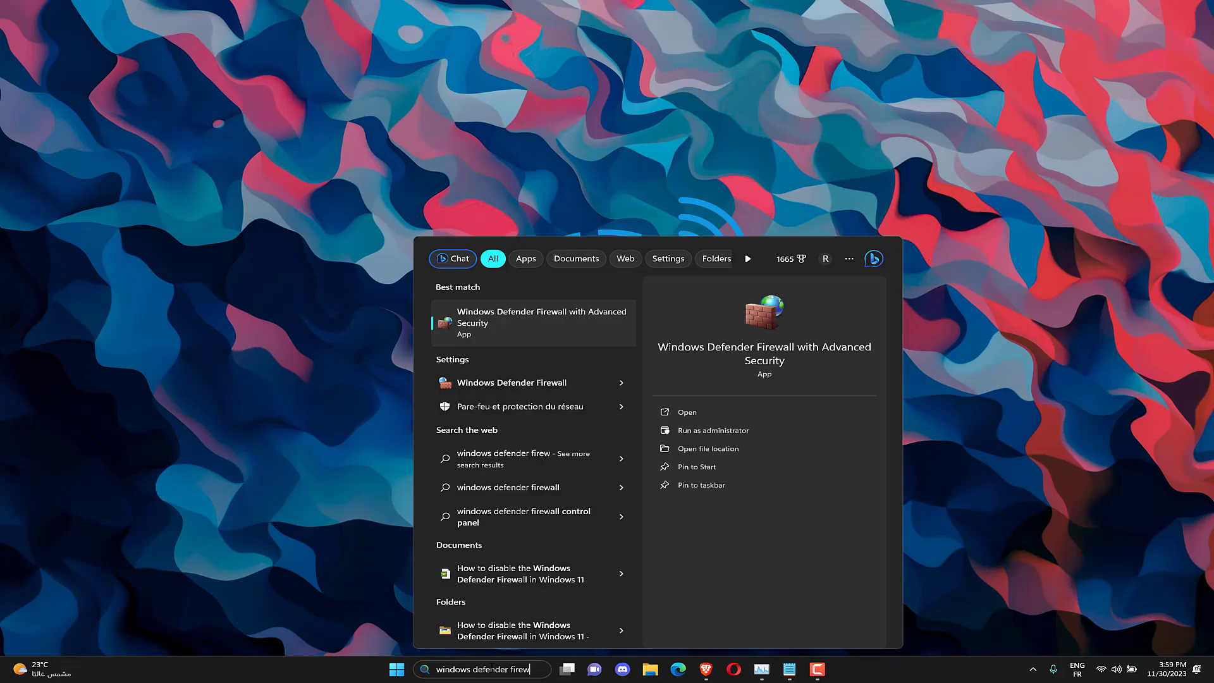
pyautogui.write('all')
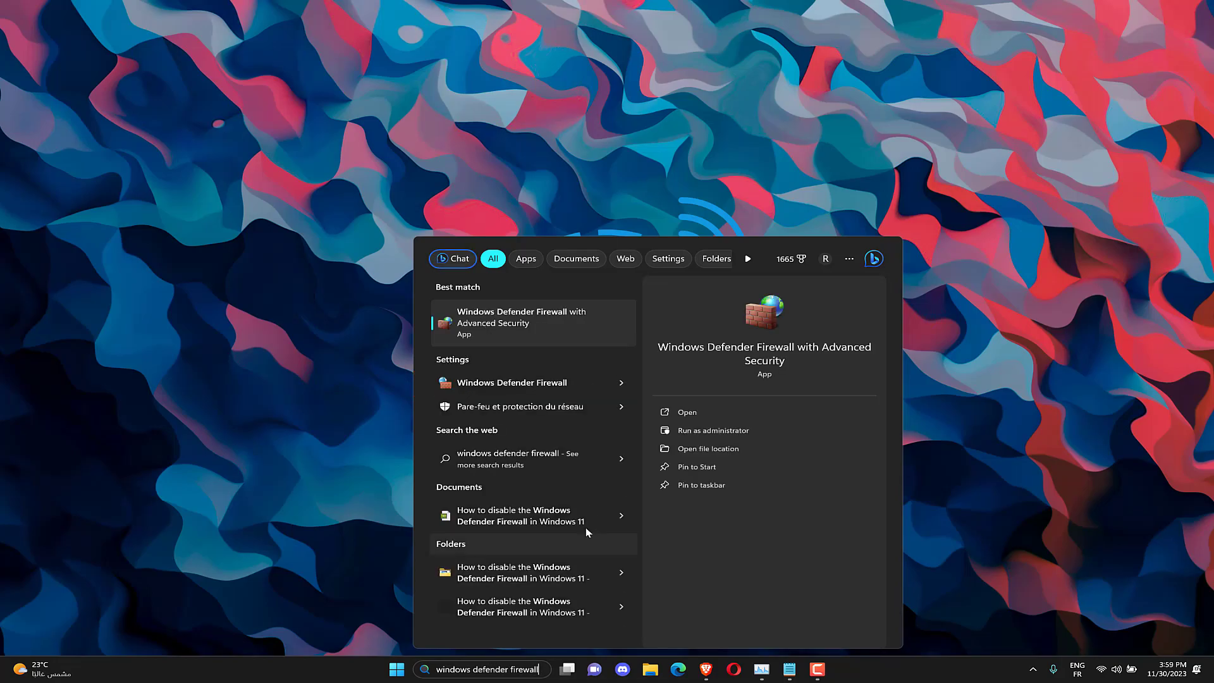
pyautogui.click(519, 381)
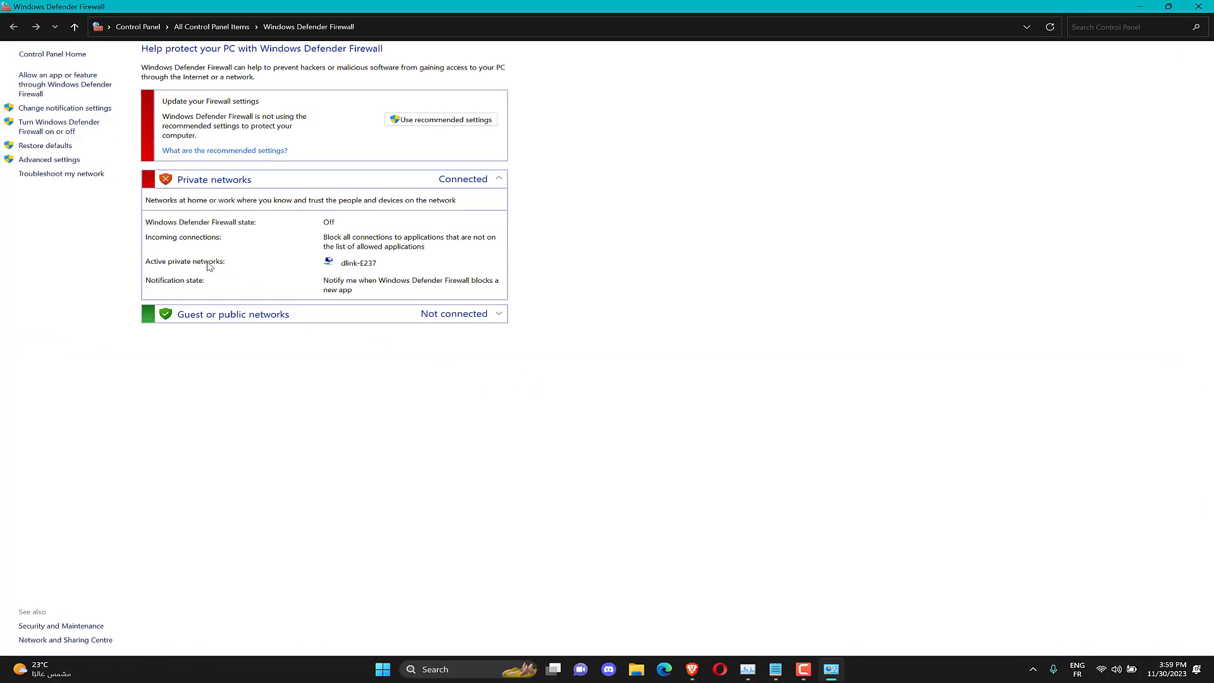
# Turn Windows Defender Firewall off for private networks and close the settings window.
pyautogui.click(76, 138)
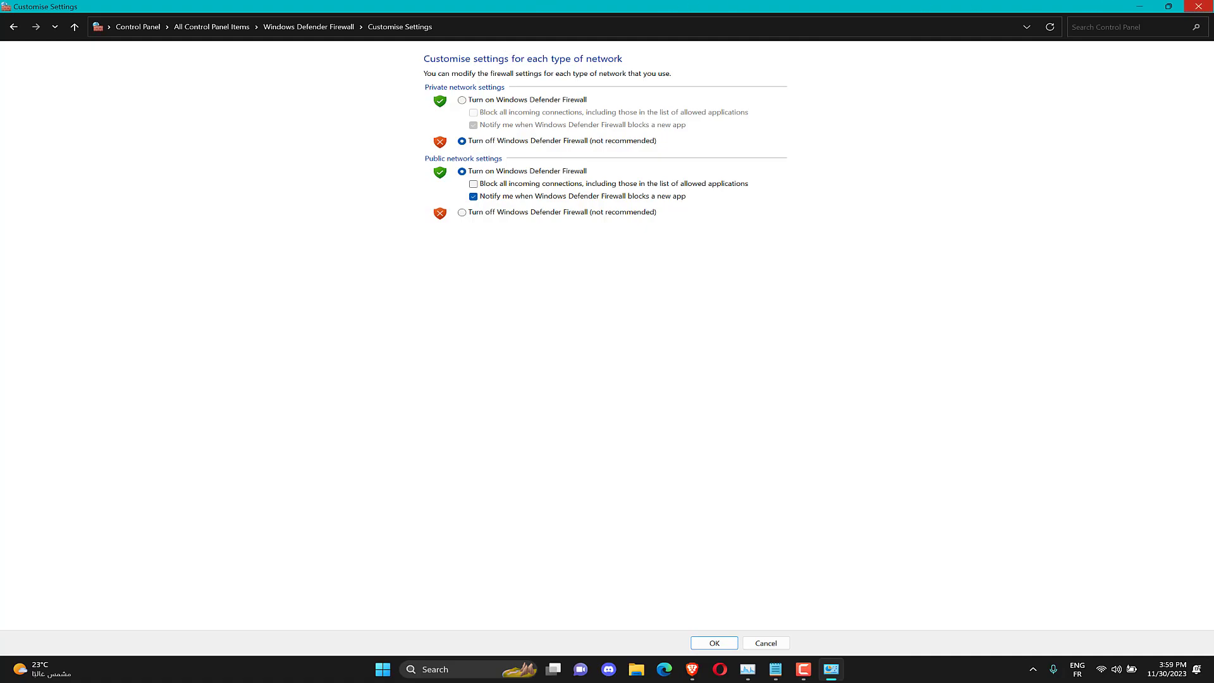
pyautogui.click(1198, 8)
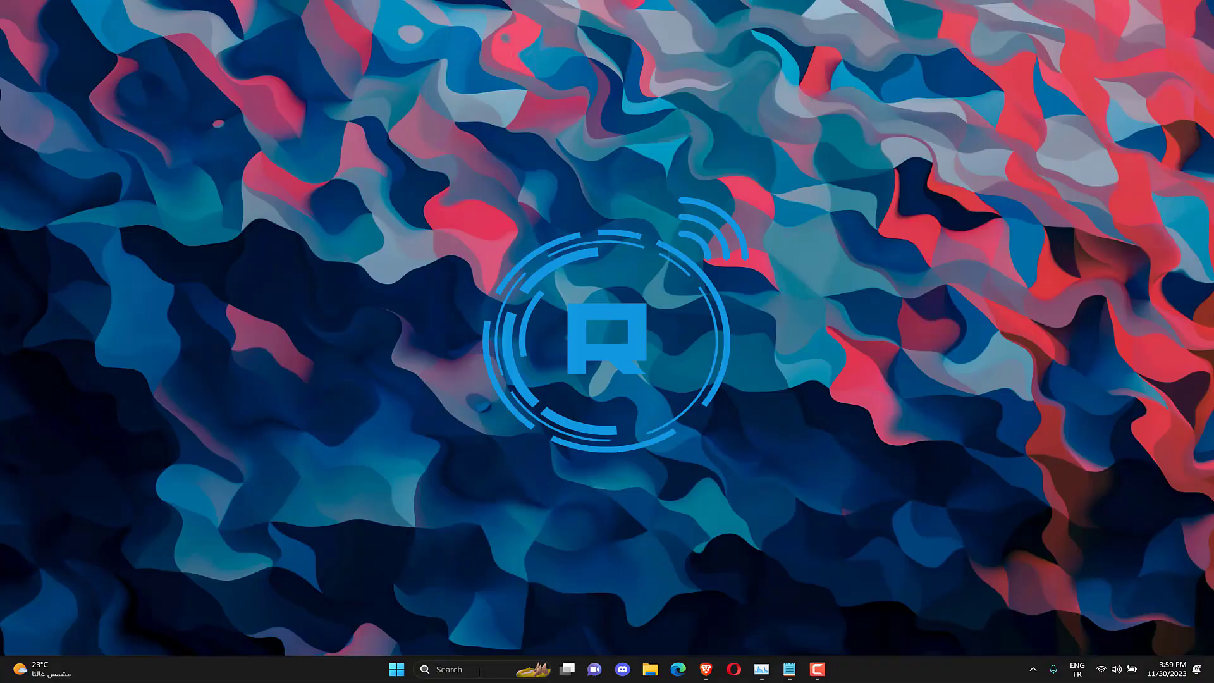
# Open an administrator Command Prompt via search 'comman' and start sfc /scannow.
pyautogui.click(478, 671)
pyautogui.write('command Prompt')
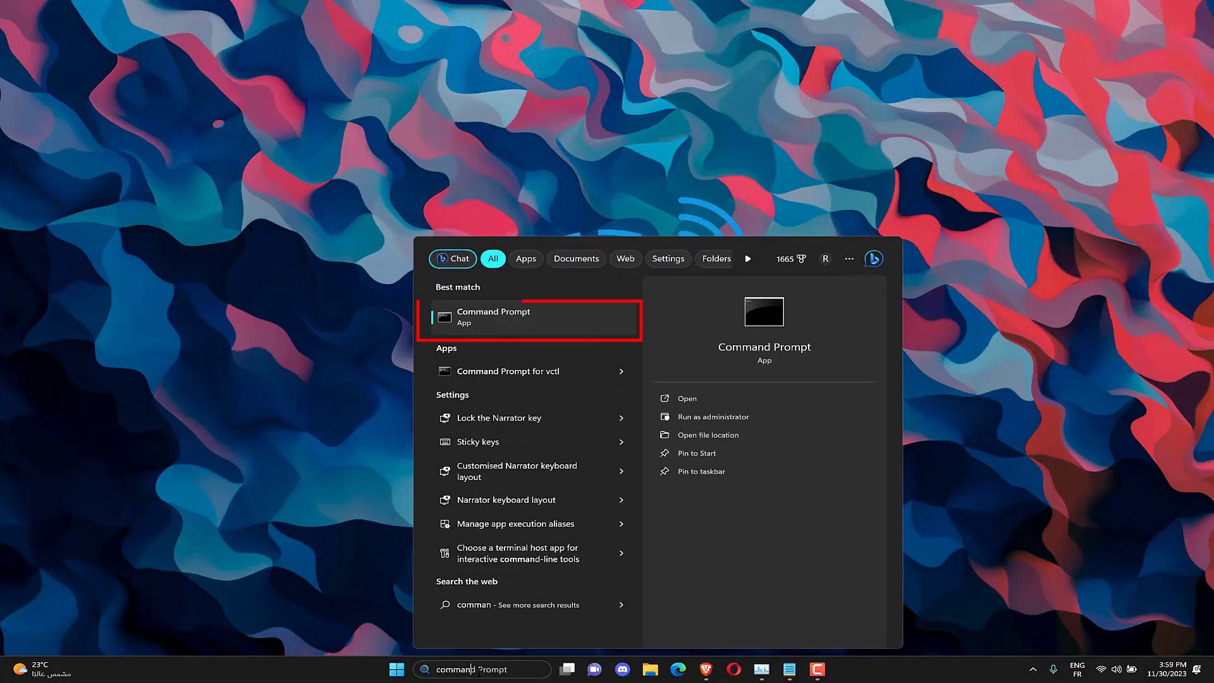
pyautogui.rightClick(516, 316)
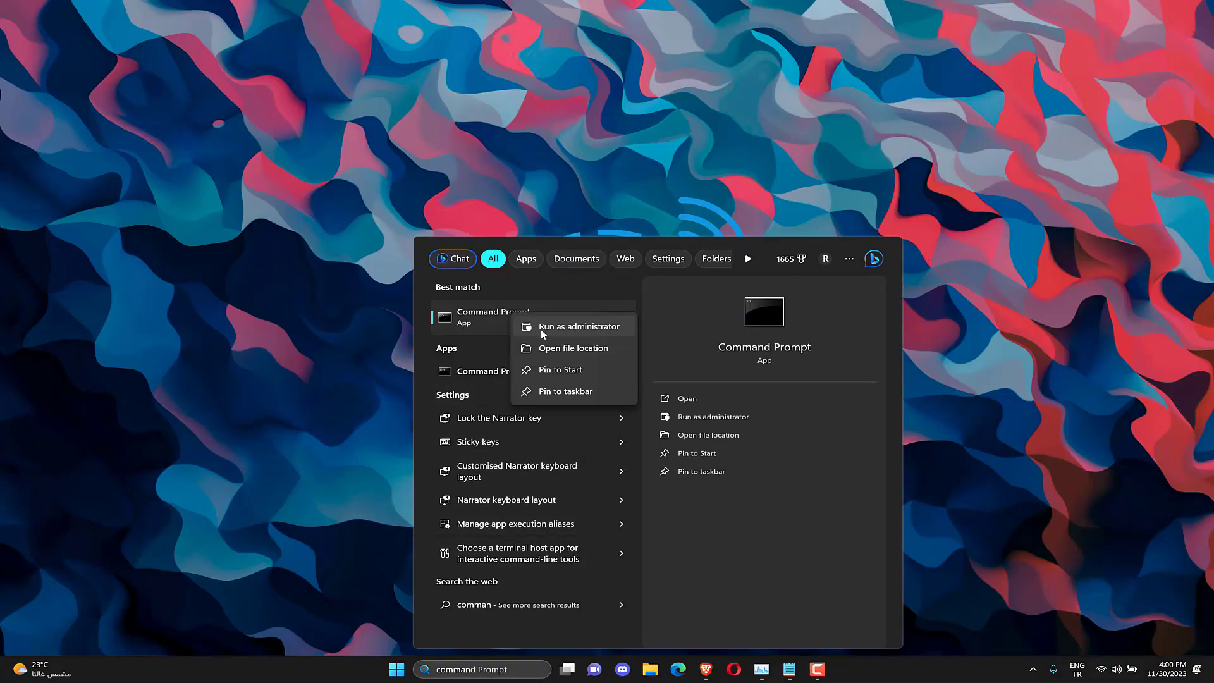
pyautogui.click(540, 327)
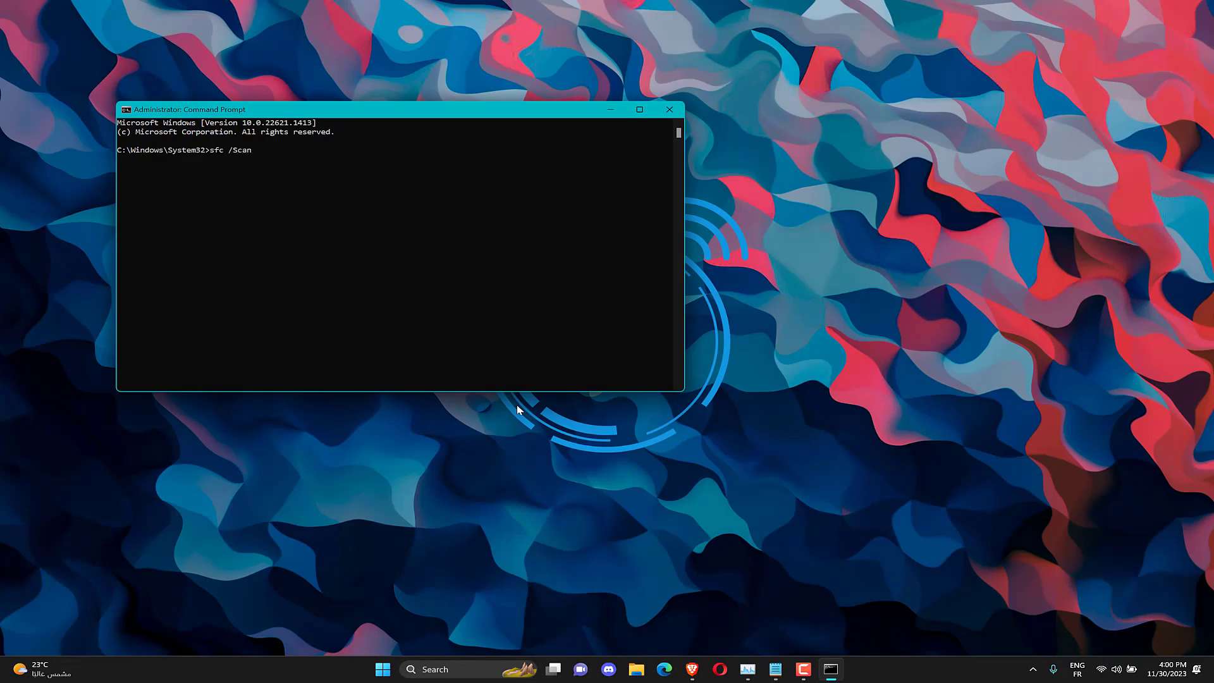
pyautogui.press('Return')
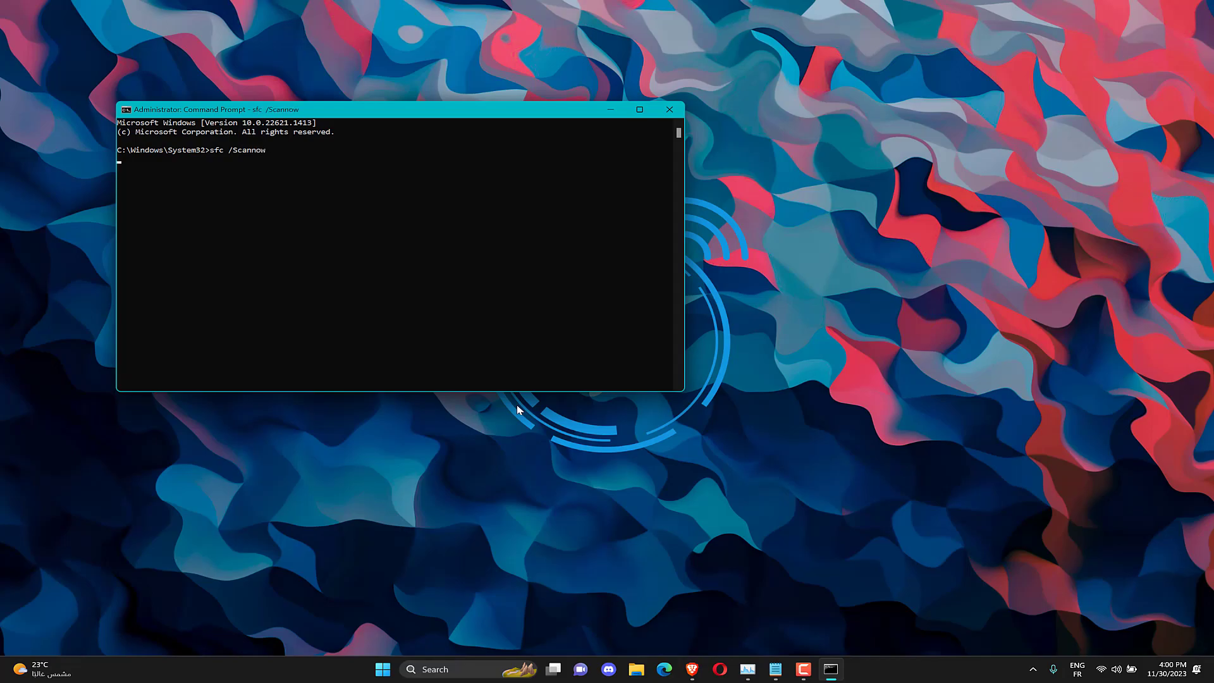